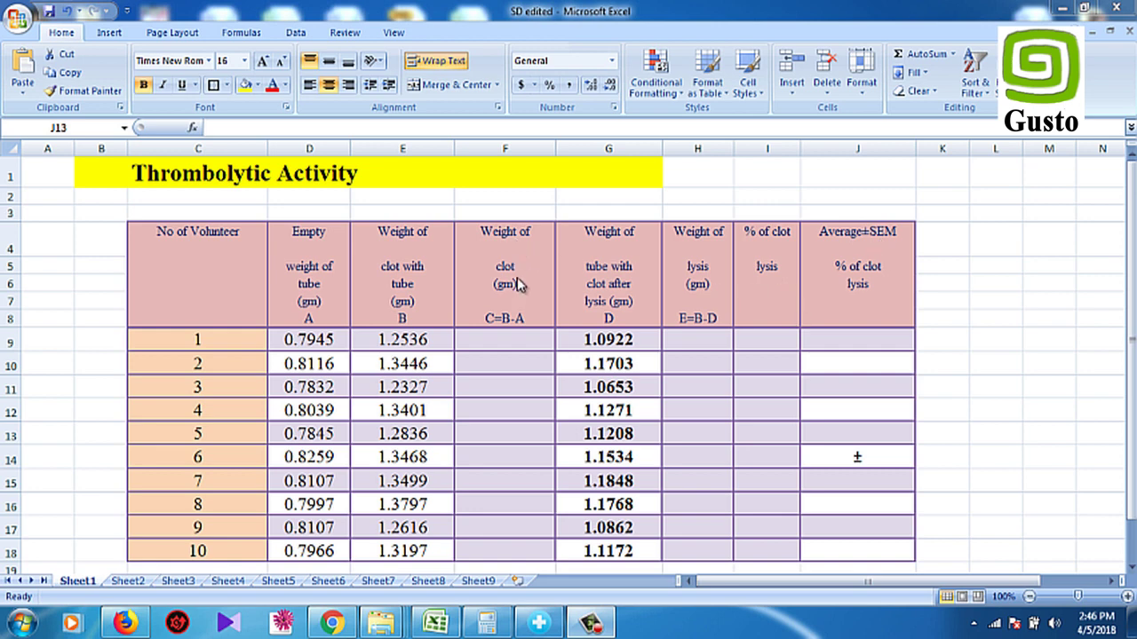
Calculate the weight of clot in F9 with =E9-D9 and fill the formula down to F18.
{"action": "left_click", "coordinate": [516, 332]}
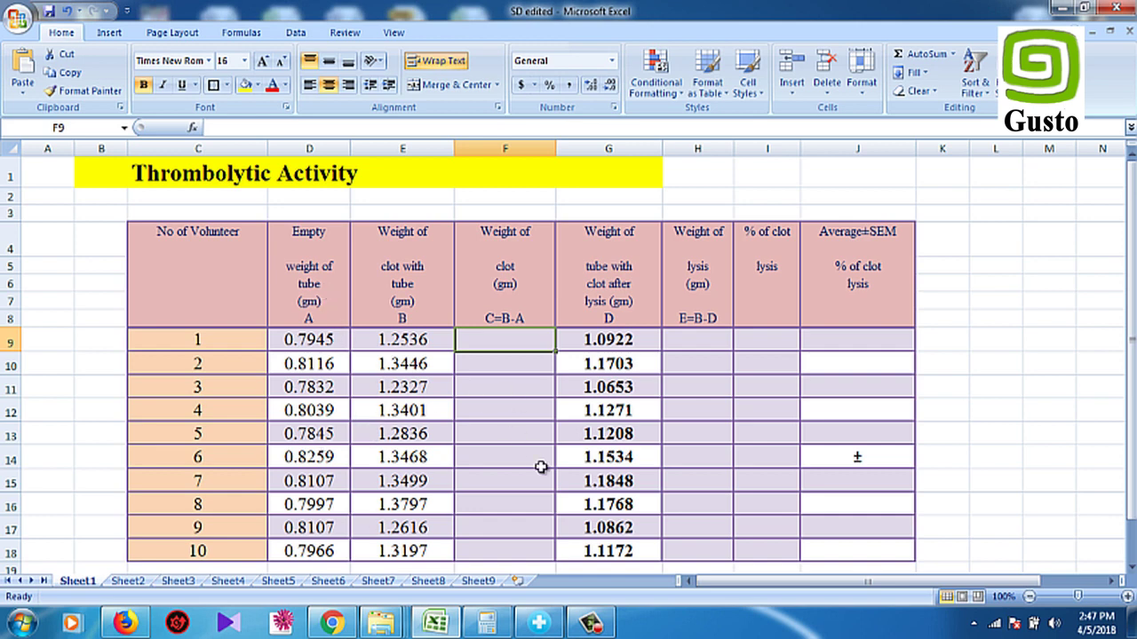
{"action": "type", "text": "="}
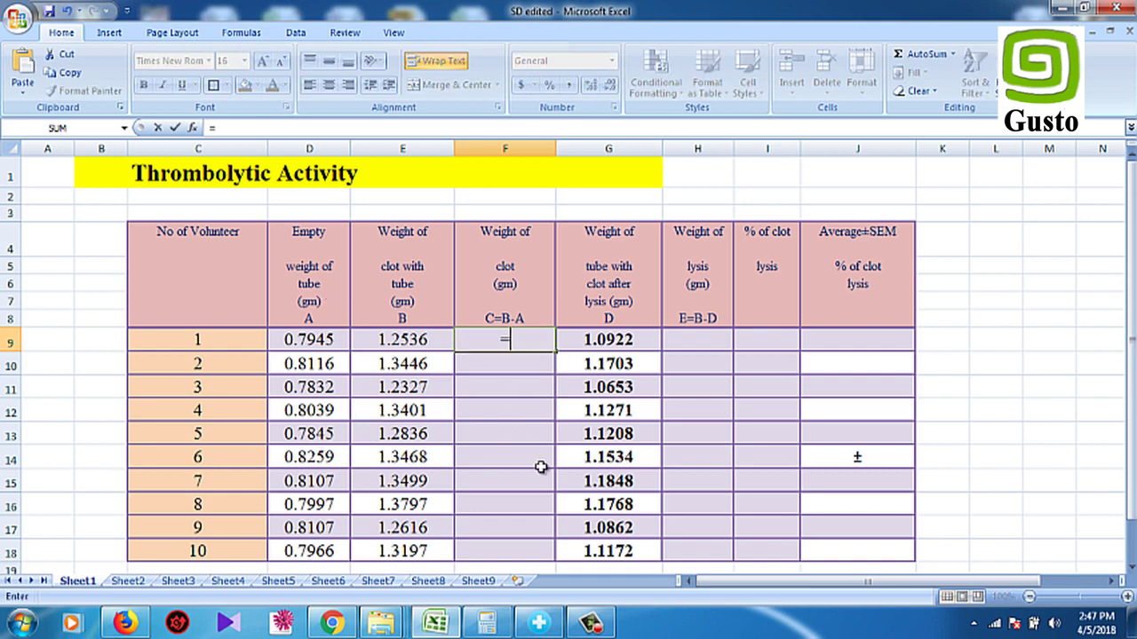
{"action": "left_click", "coordinate": [430, 340]}
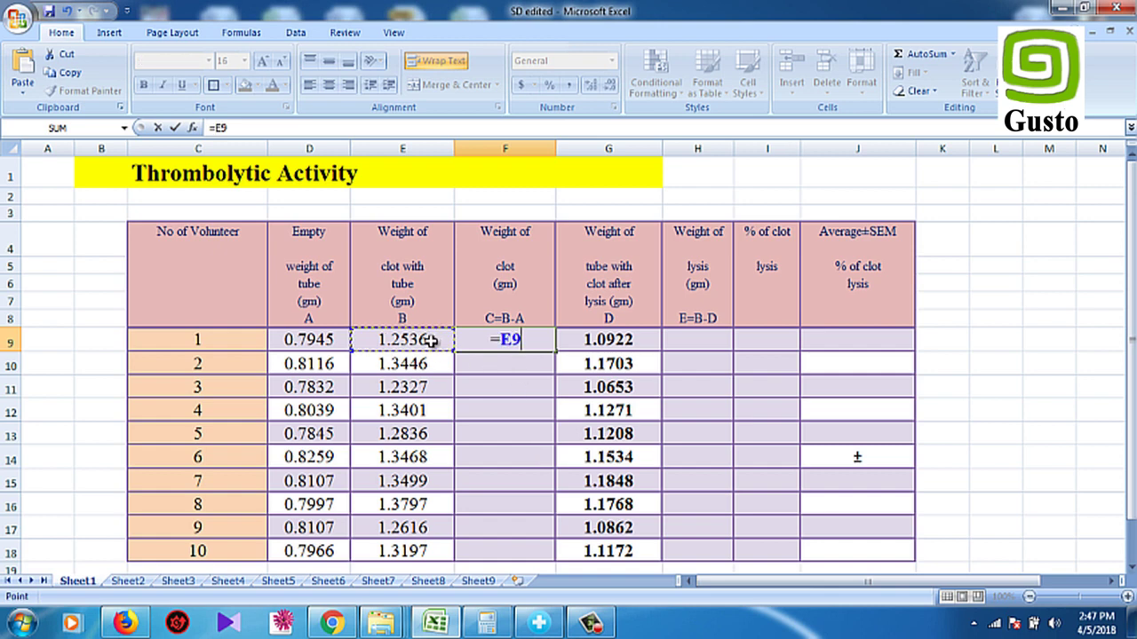
{"action": "type", "text": "-"}
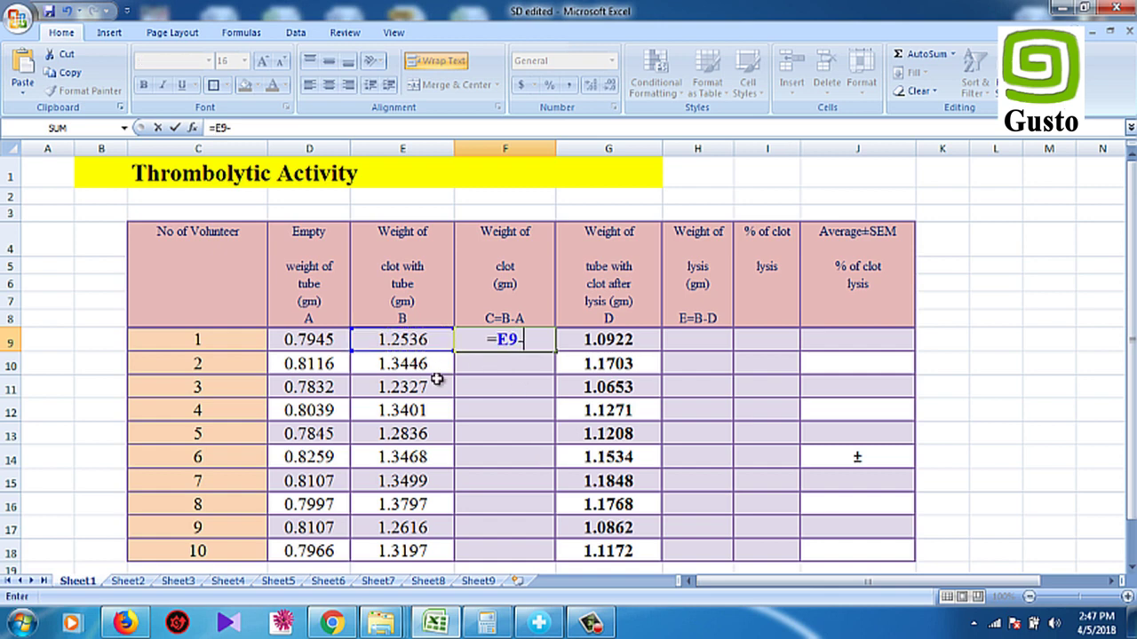
{"action": "left_click", "coordinate": [330, 339]}
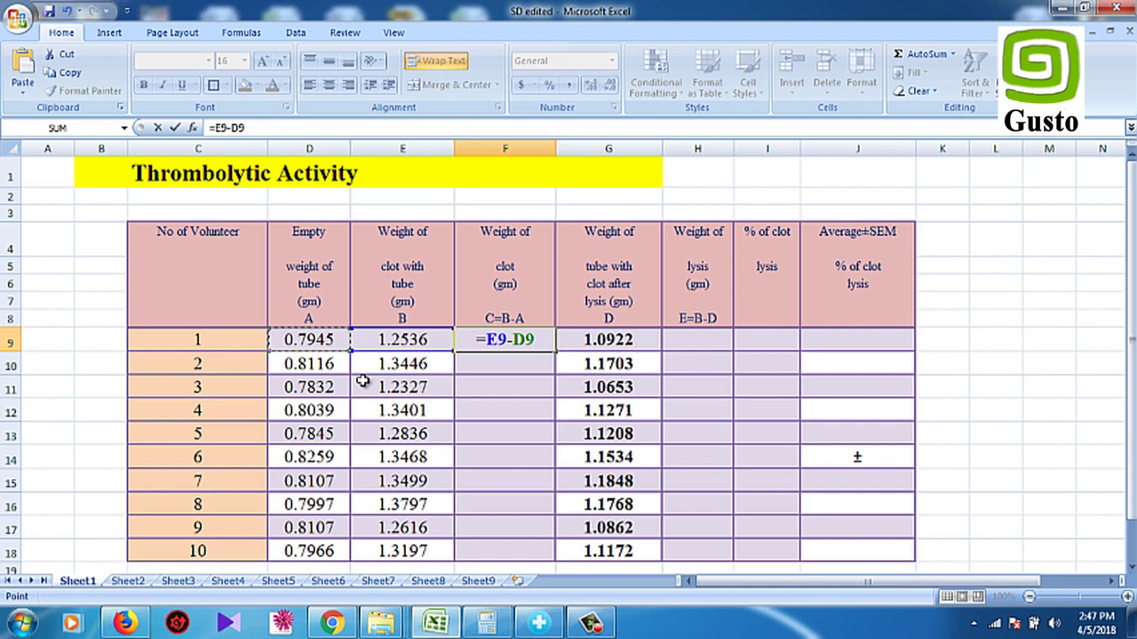
{"action": "key", "text": "Return"}
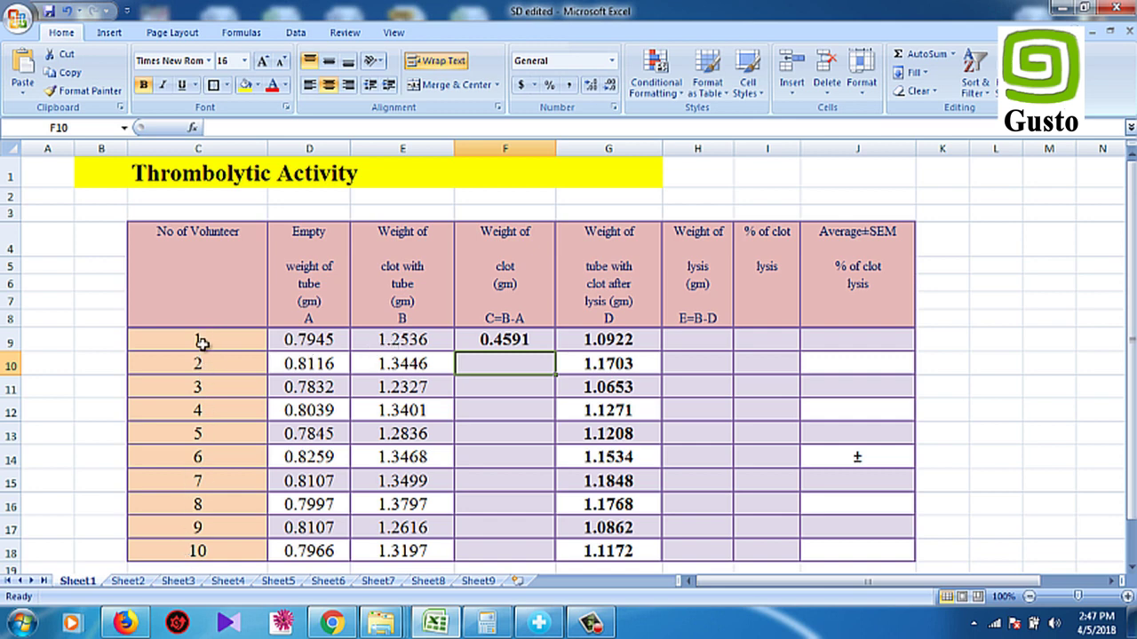
{"action": "left_click", "coordinate": [514, 340]}
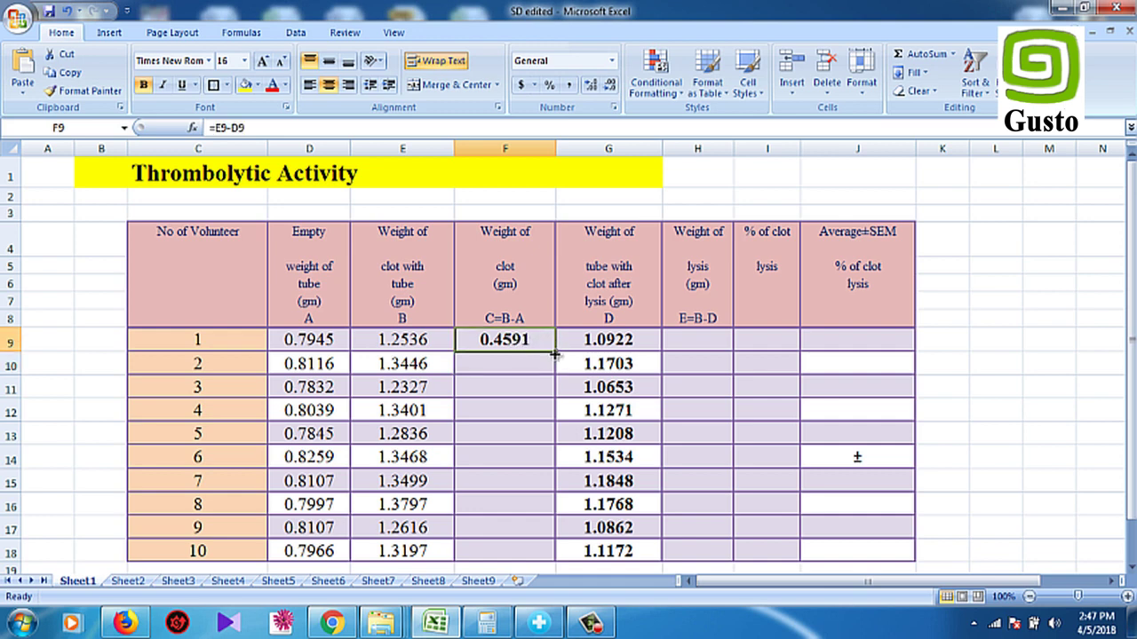
{"action": "left_click_drag", "start_coordinate": [554, 353], "coordinate": [540, 550]}
Calculate the weight of lysis in H9 with =E9-G9 and fill the formula down to H18.
{"action": "left_click", "coordinate": [685, 377]}
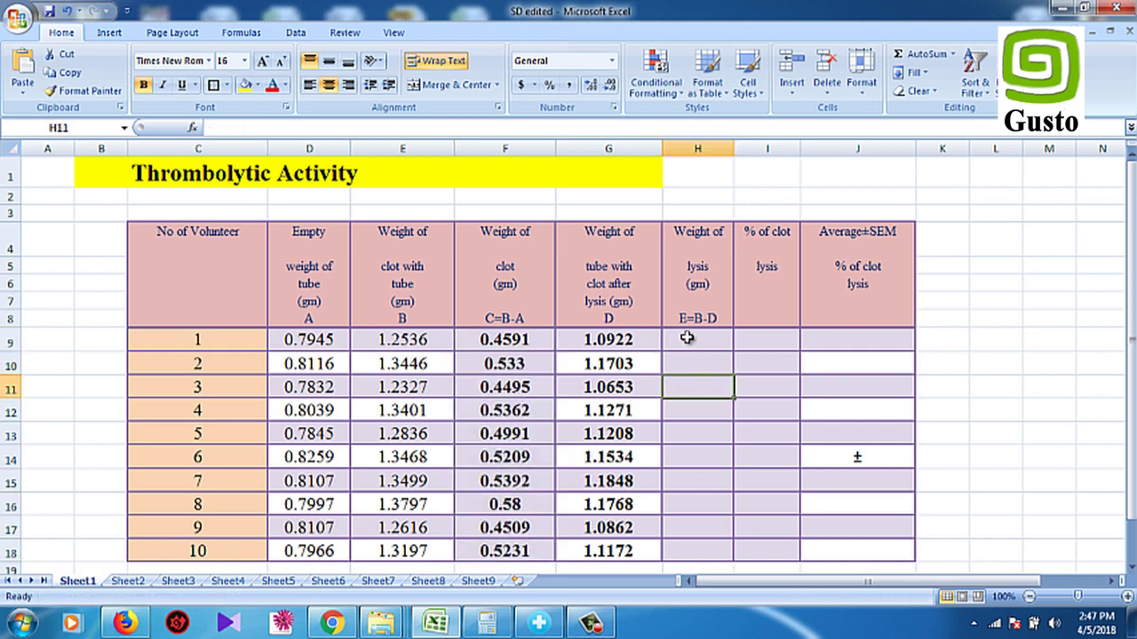
{"action": "left_click", "coordinate": [686, 340]}
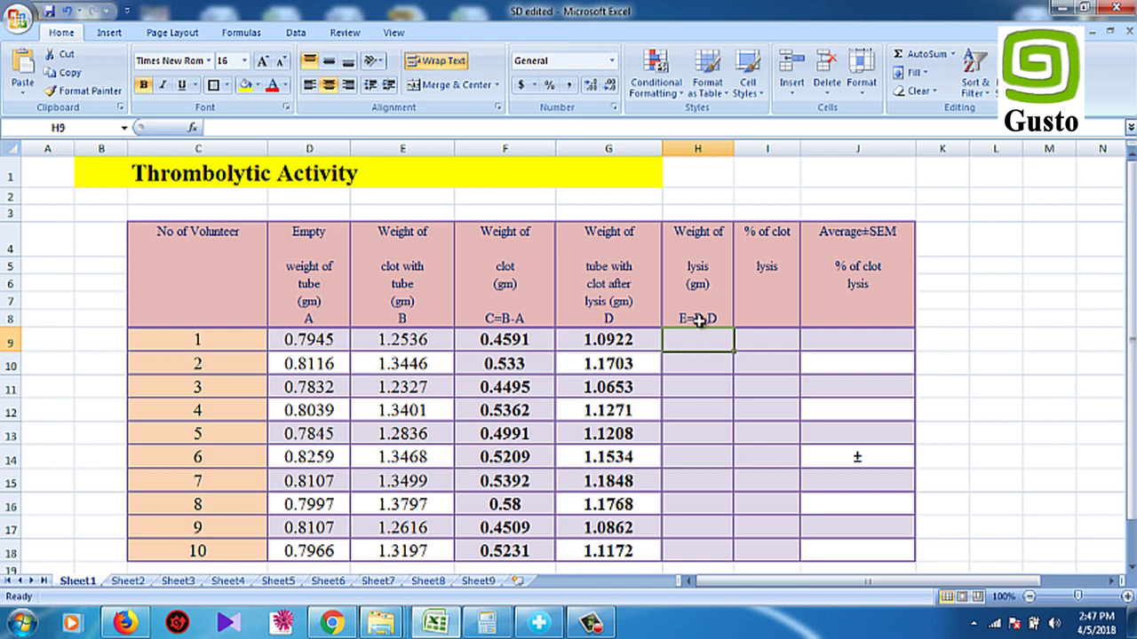
{"action": "left_click", "coordinate": [698, 318]}
{"action": "left_click", "coordinate": [700, 342]}
{"action": "type", "text": "="}
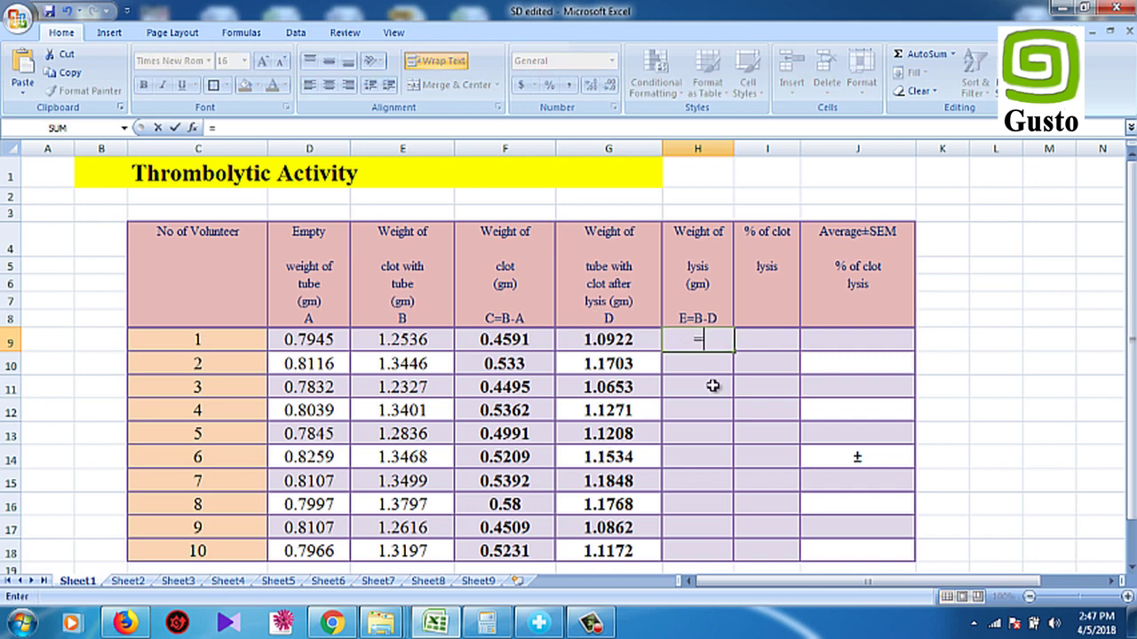
{"action": "left_click", "coordinate": [421, 338]}
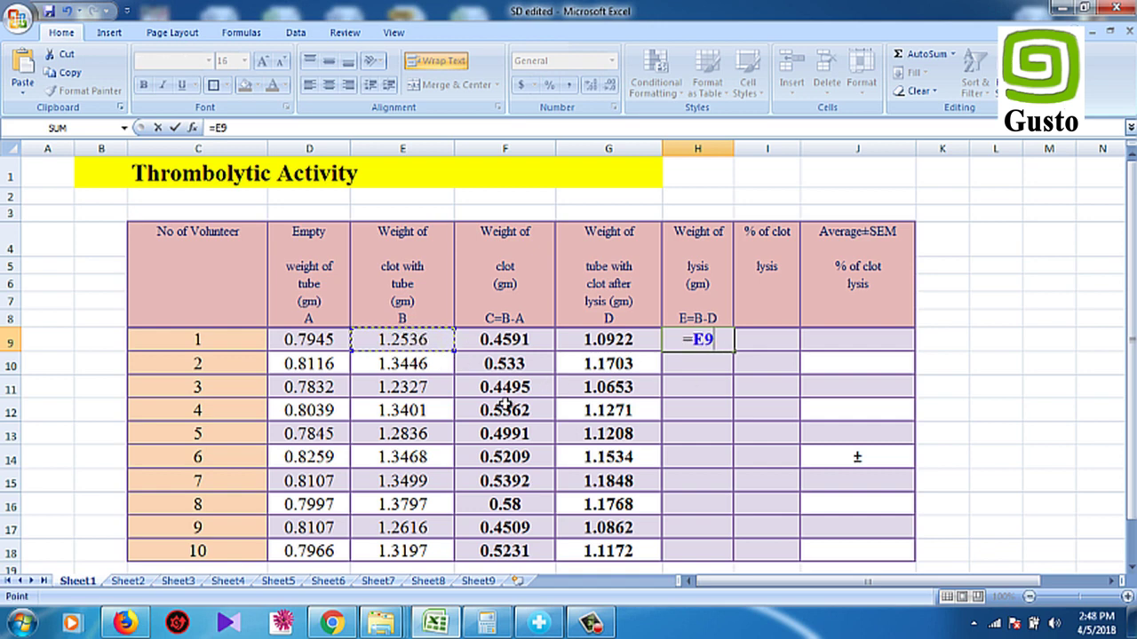
{"action": "type", "text": "-"}
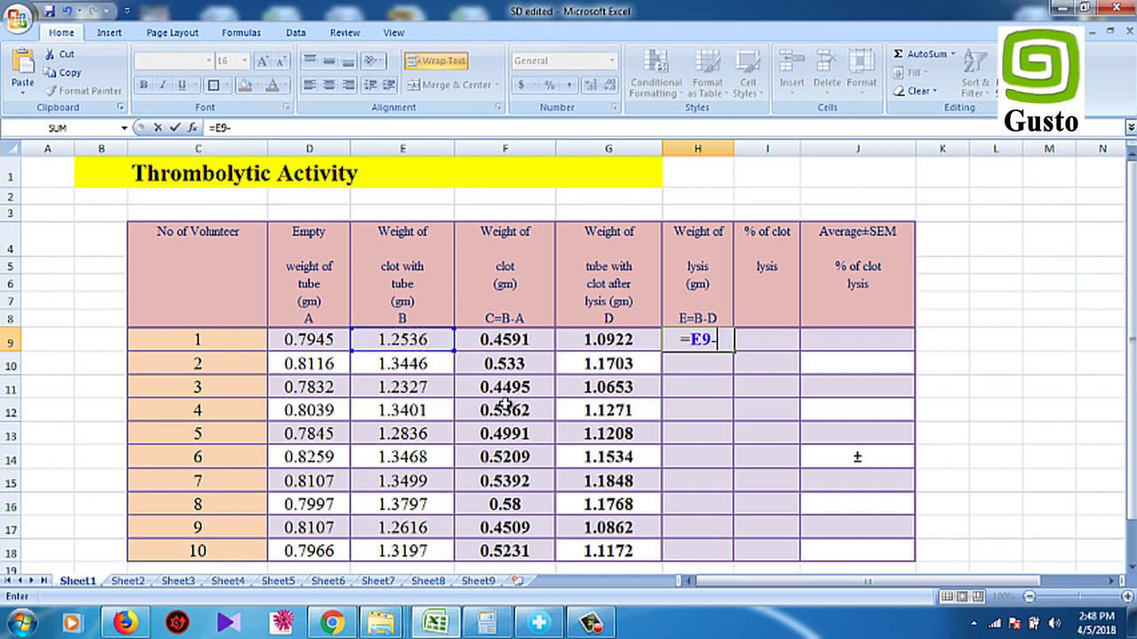
{"action": "left_click", "coordinate": [625, 341]}
{"action": "key", "text": "Return"}
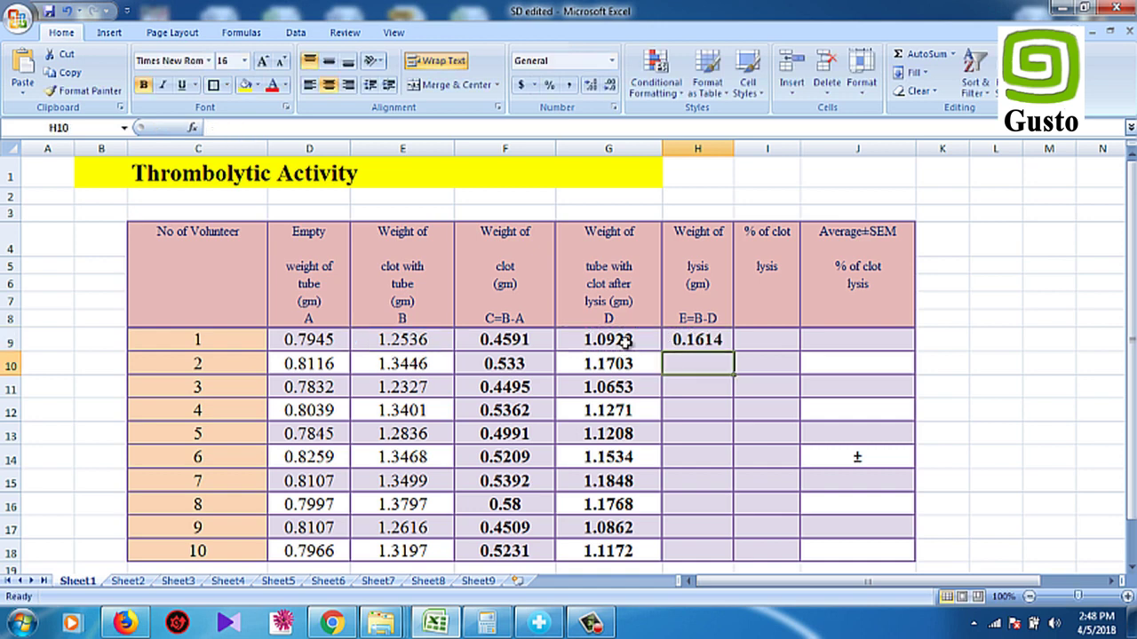
{"action": "left_click", "coordinate": [696, 341]}
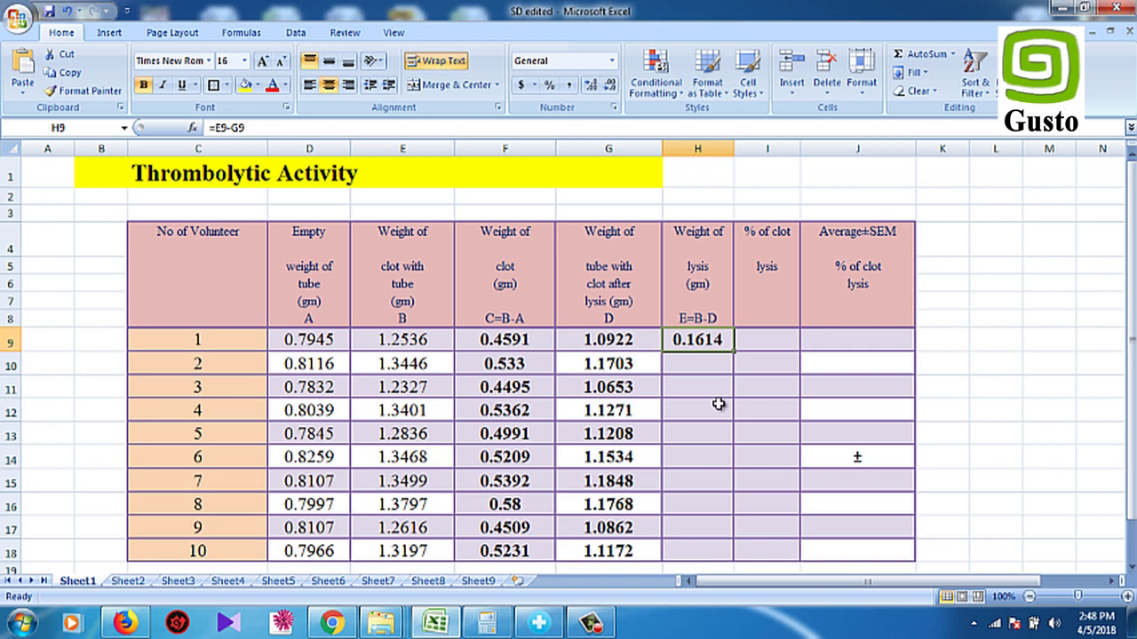
{"action": "left_click_drag", "start_coordinate": [729, 354], "coordinate": [731, 551]}
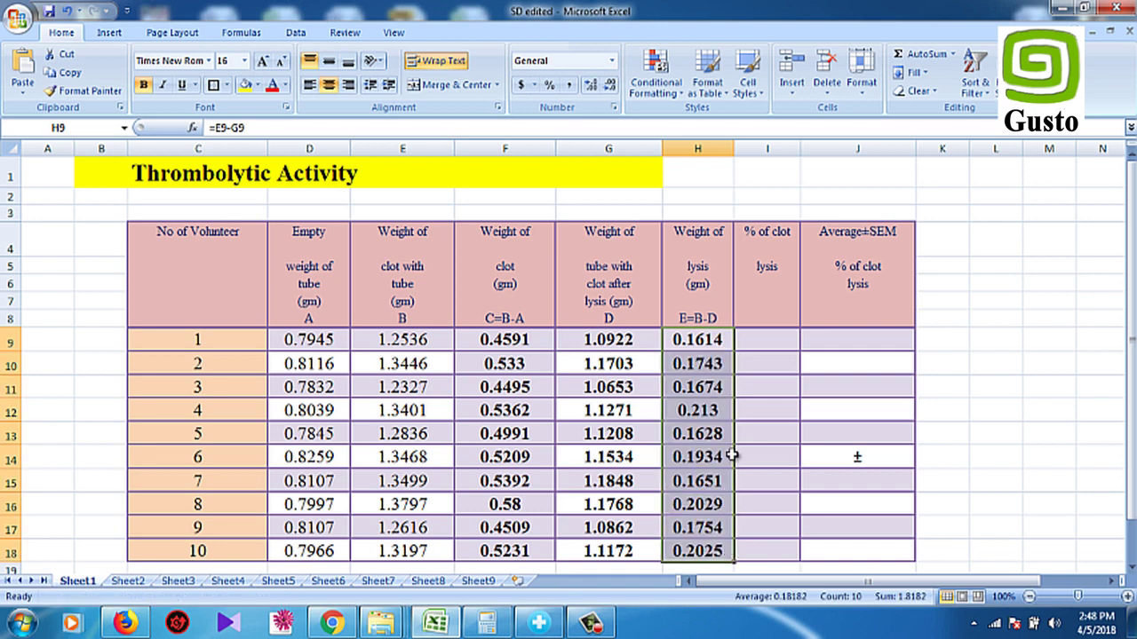
Calculate the first volunteer's % of clot lysis in I9 with =(H9/F9)*100.
{"action": "left_click", "coordinate": [767, 345]}
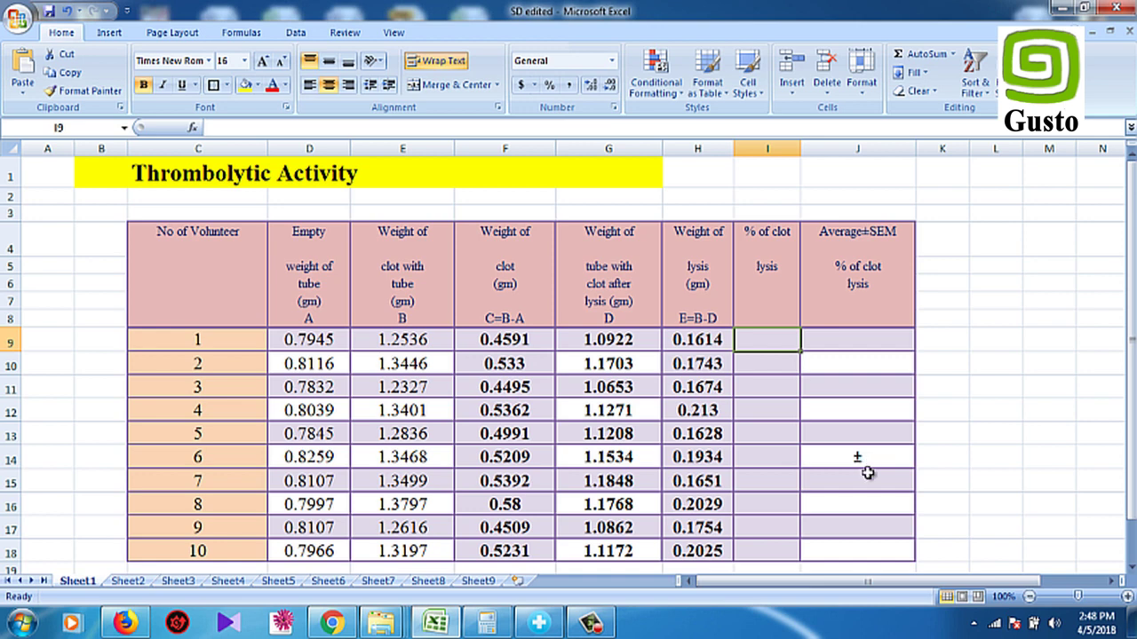
{"action": "type", "text": "="}
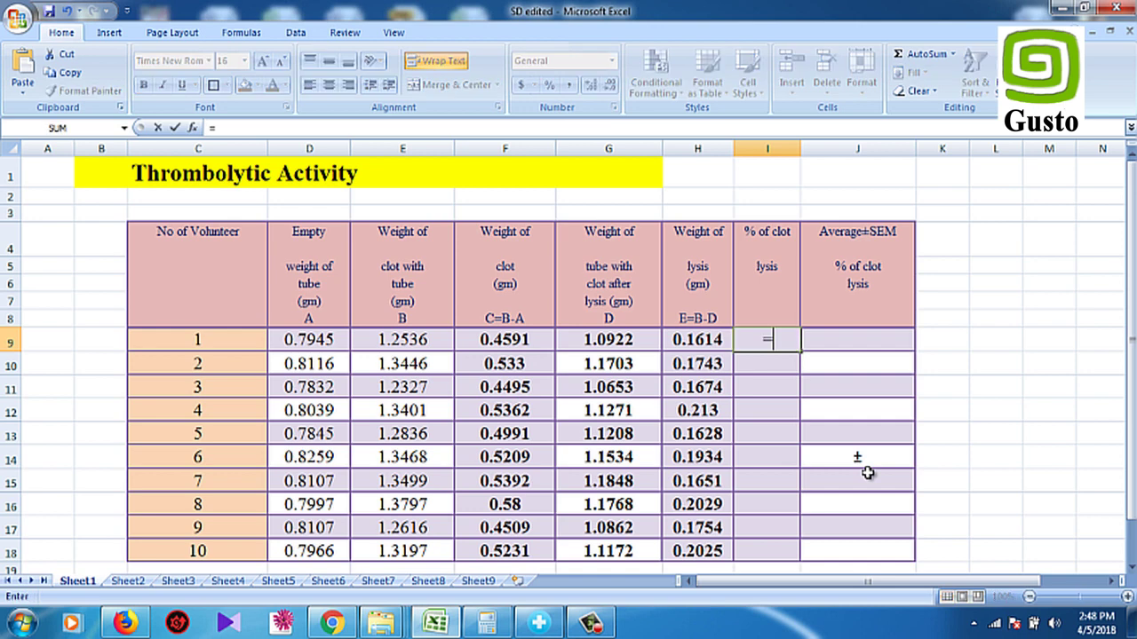
{"action": "type", "text": "("}
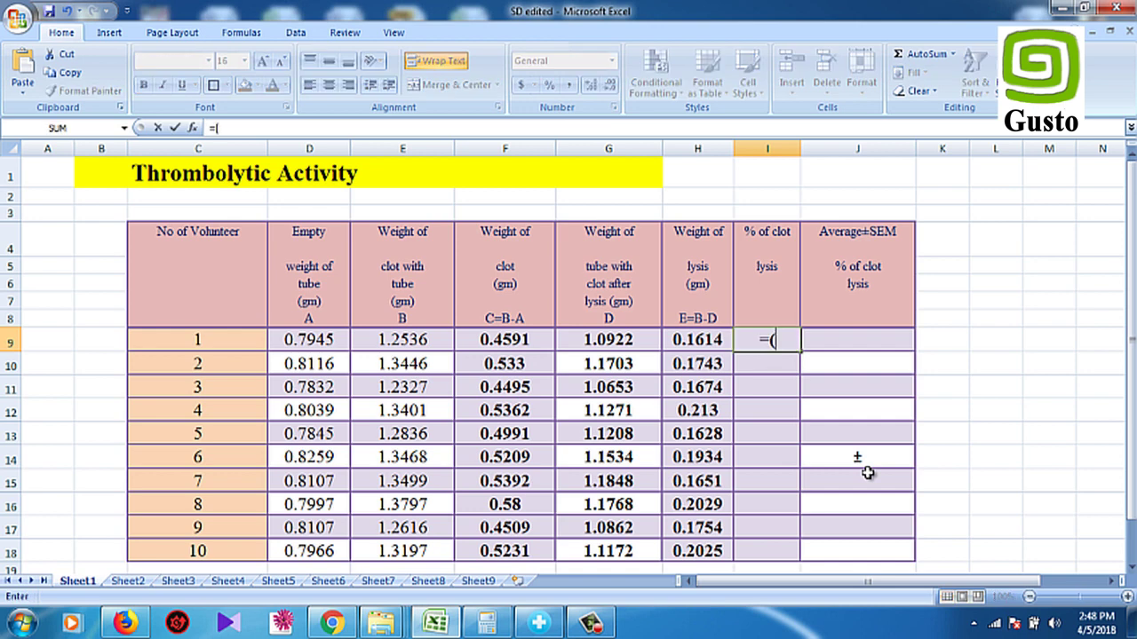
{"action": "left_click", "coordinate": [686, 344]}
{"action": "type", "text": "/"}
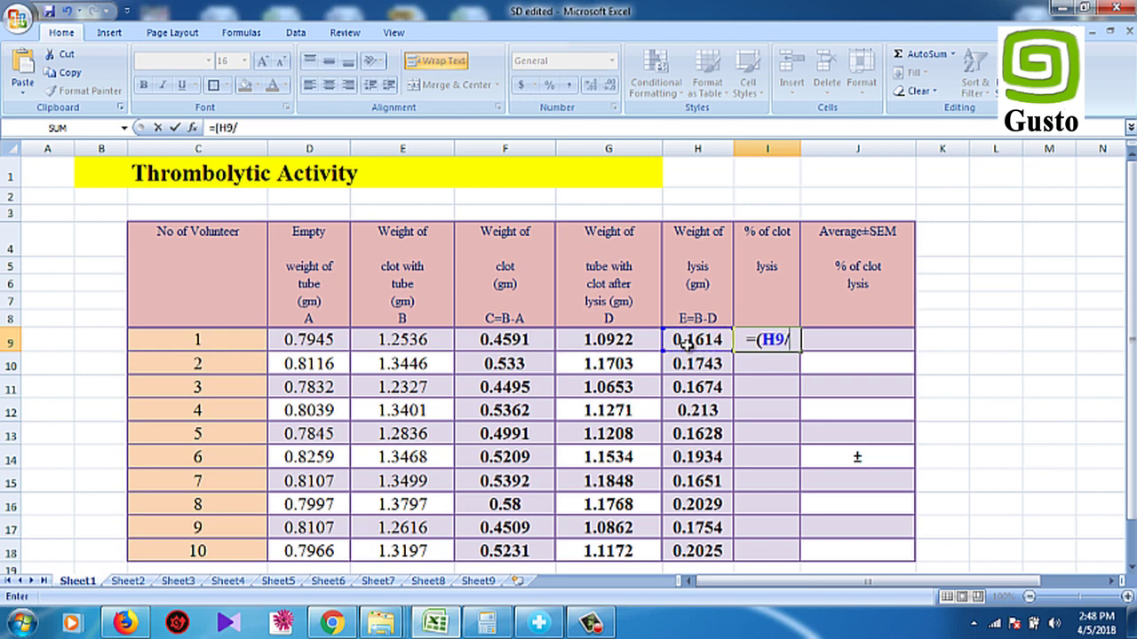
{"action": "left_click", "coordinate": [522, 341]}
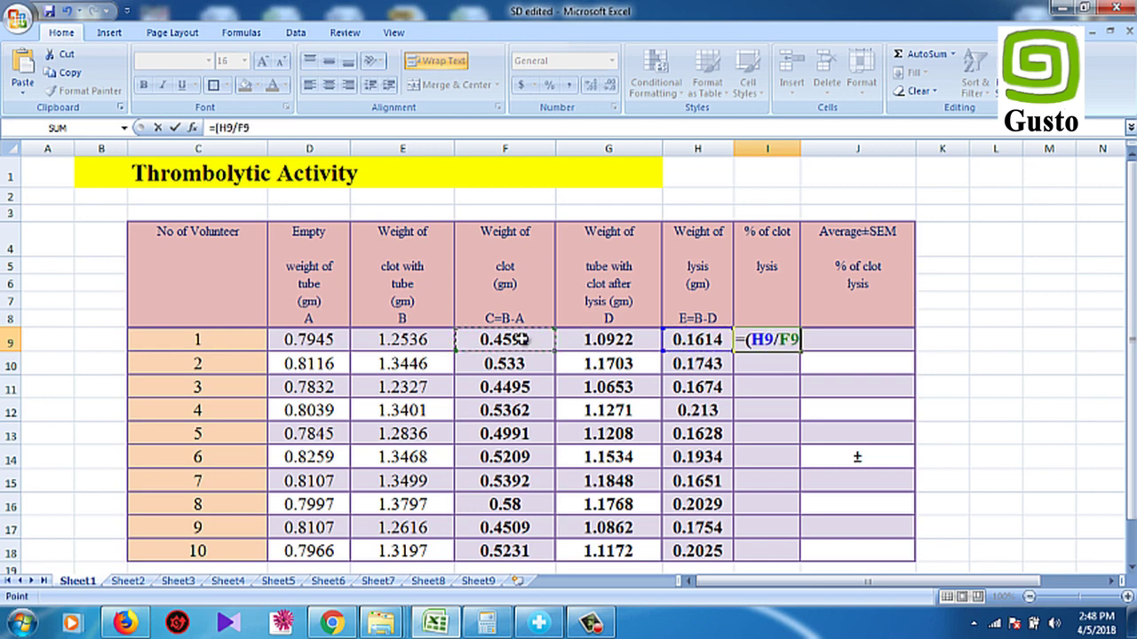
{"action": "type", "text": ")"}
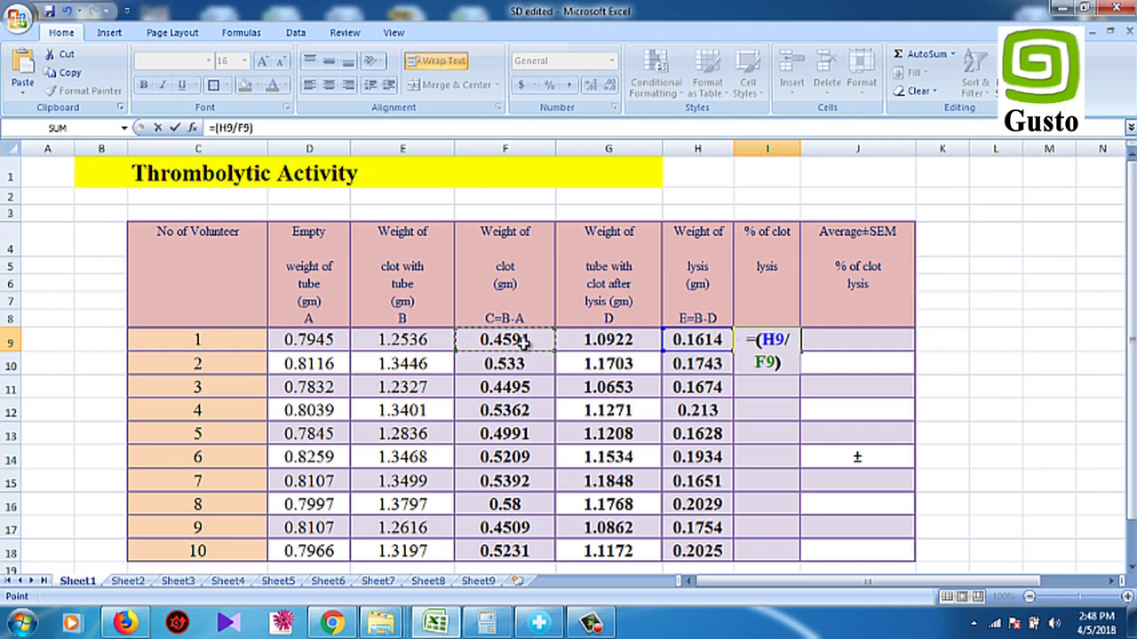
{"action": "type", "text": "*100"}
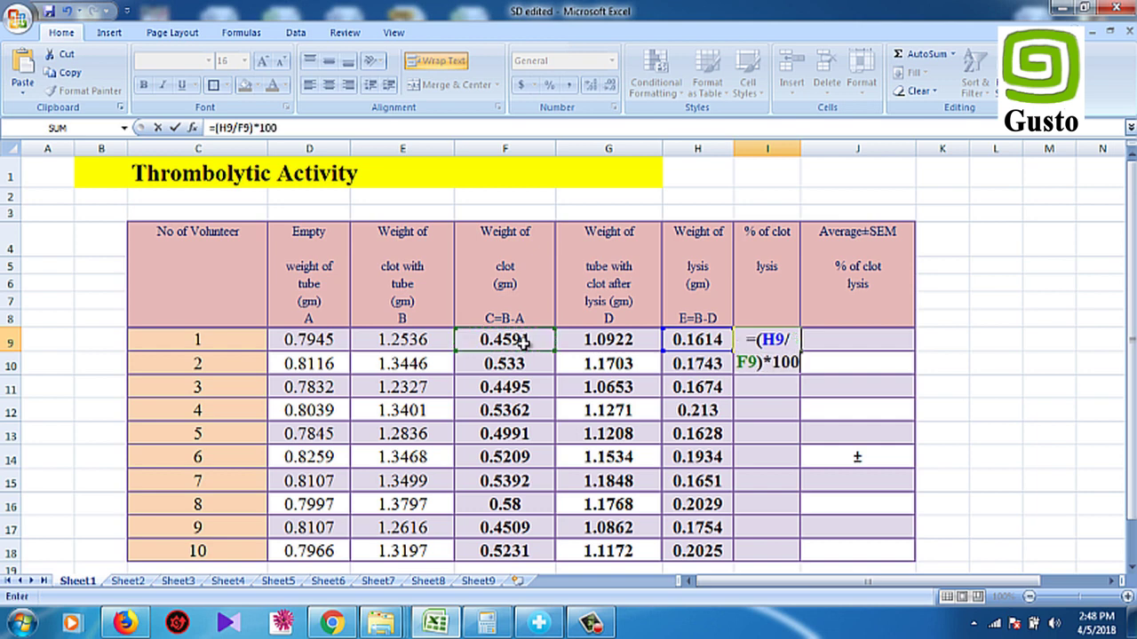
{"action": "key", "text": "Return"}
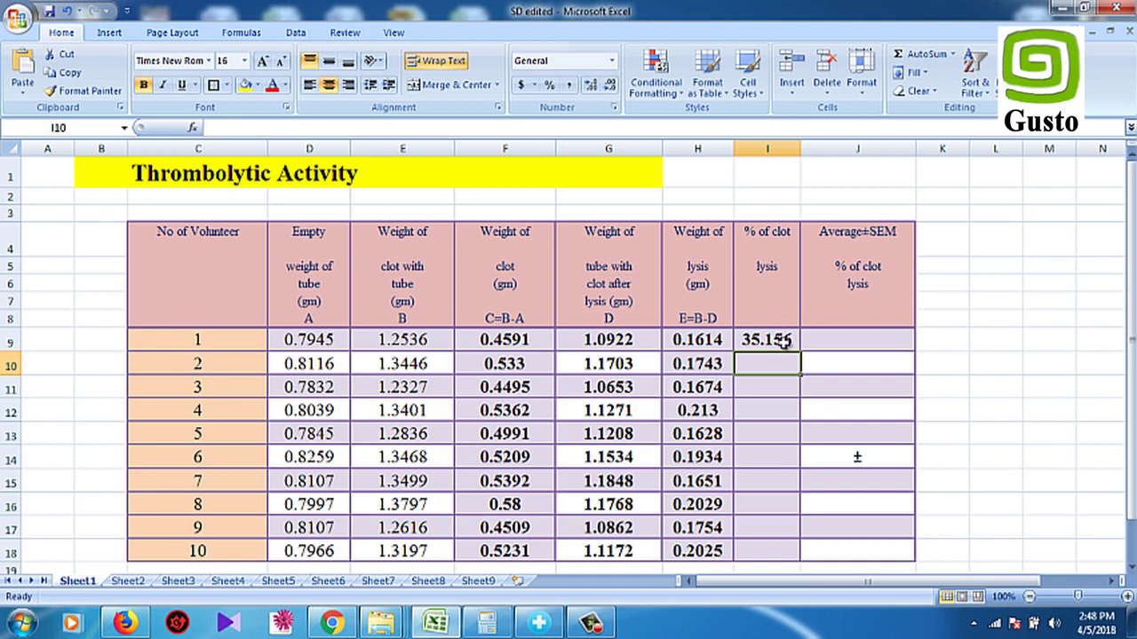
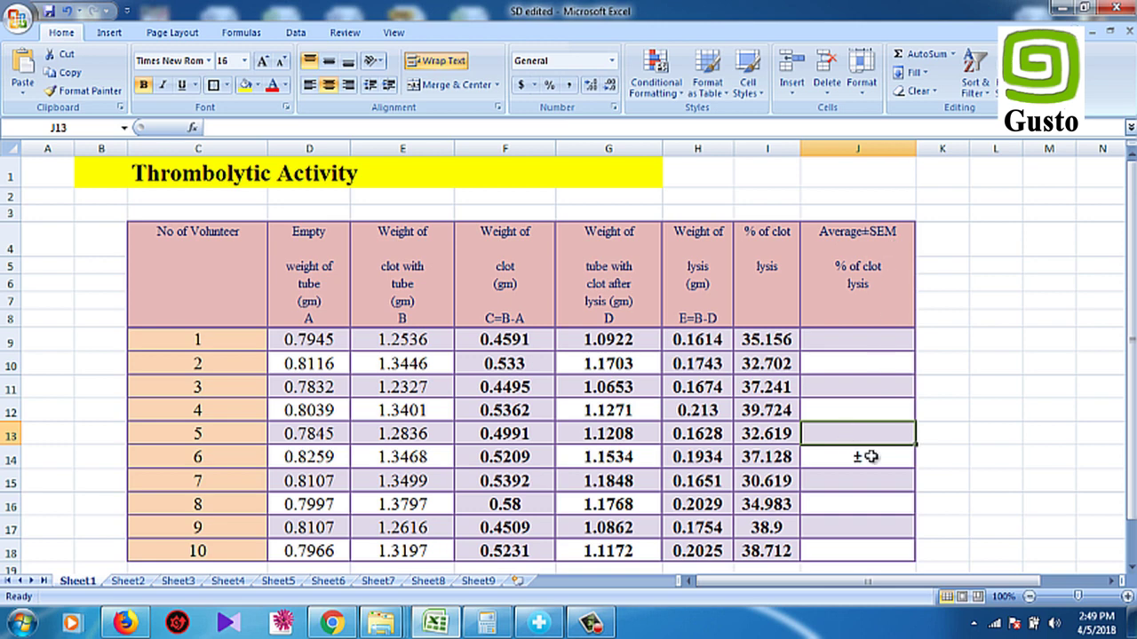
Calculate the mean % of clot lysis in J13 with =AVERAGE(I9:I18), keeping the ± sign in J14.
{"action": "type", "text": "="}
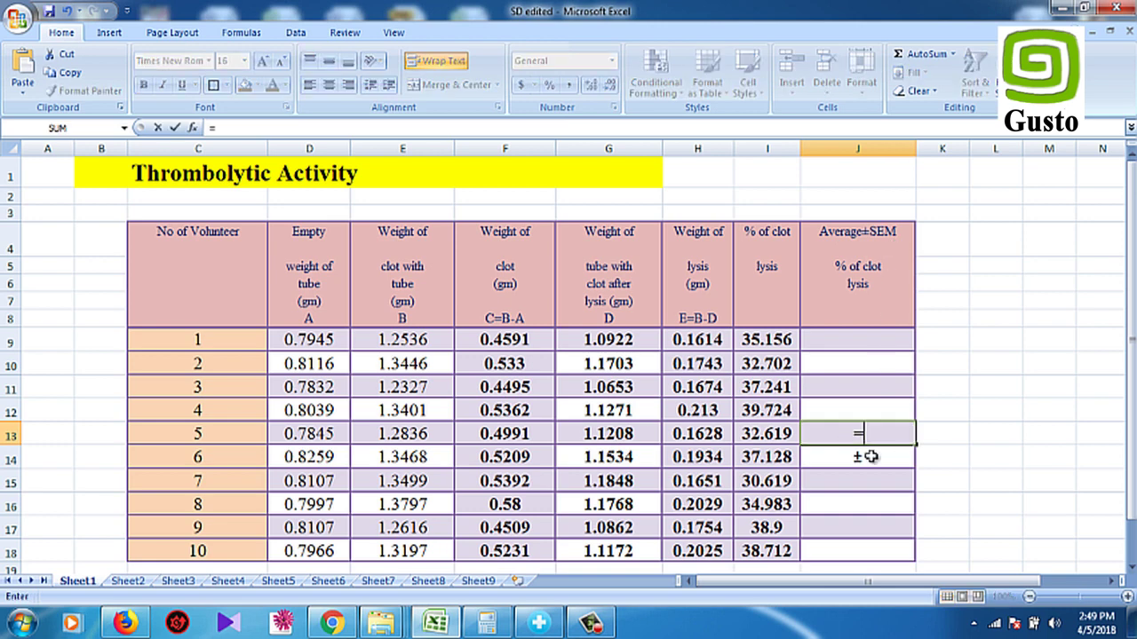
{"action": "type", "text": "aver"}
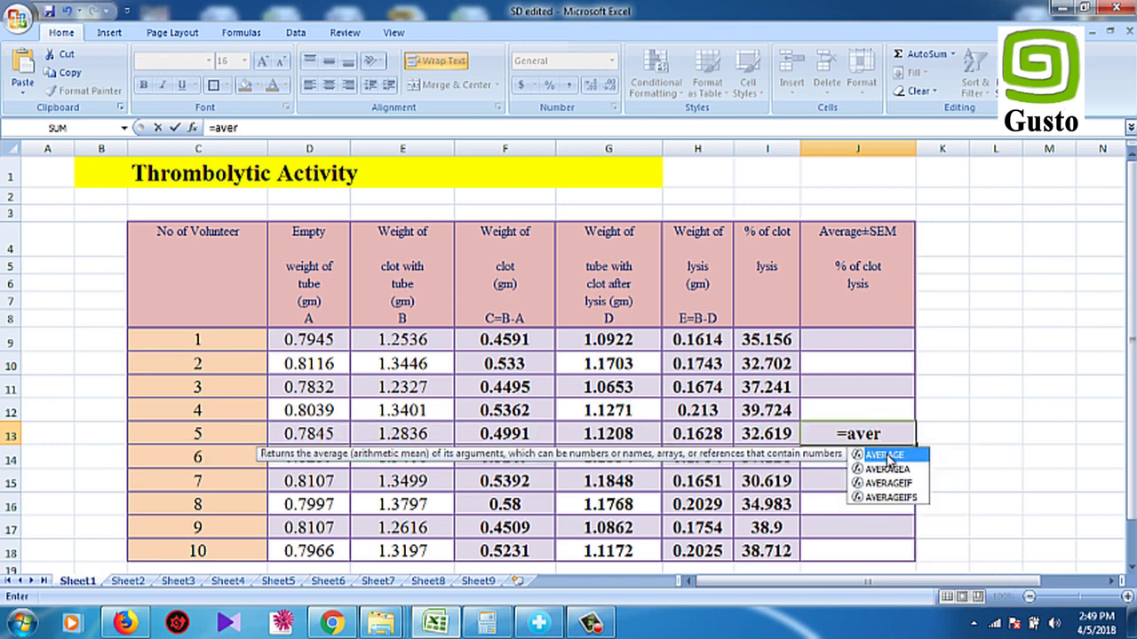
{"action": "double_click", "coordinate": [880, 456]}
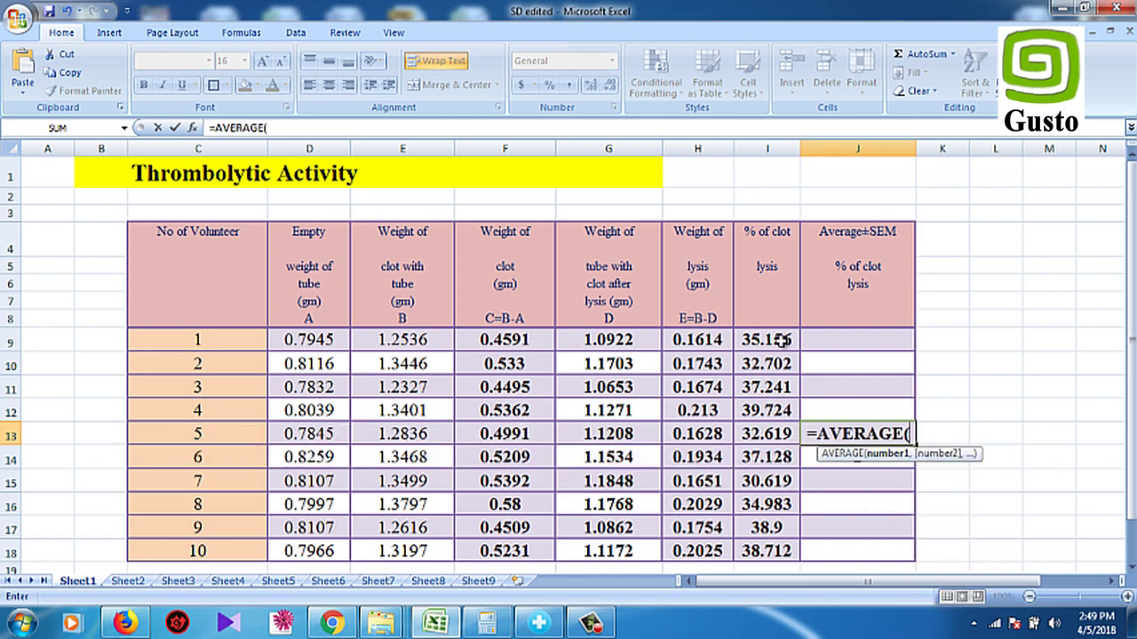
{"action": "left_click_drag", "start_coordinate": [789, 340], "coordinate": [781, 551]}
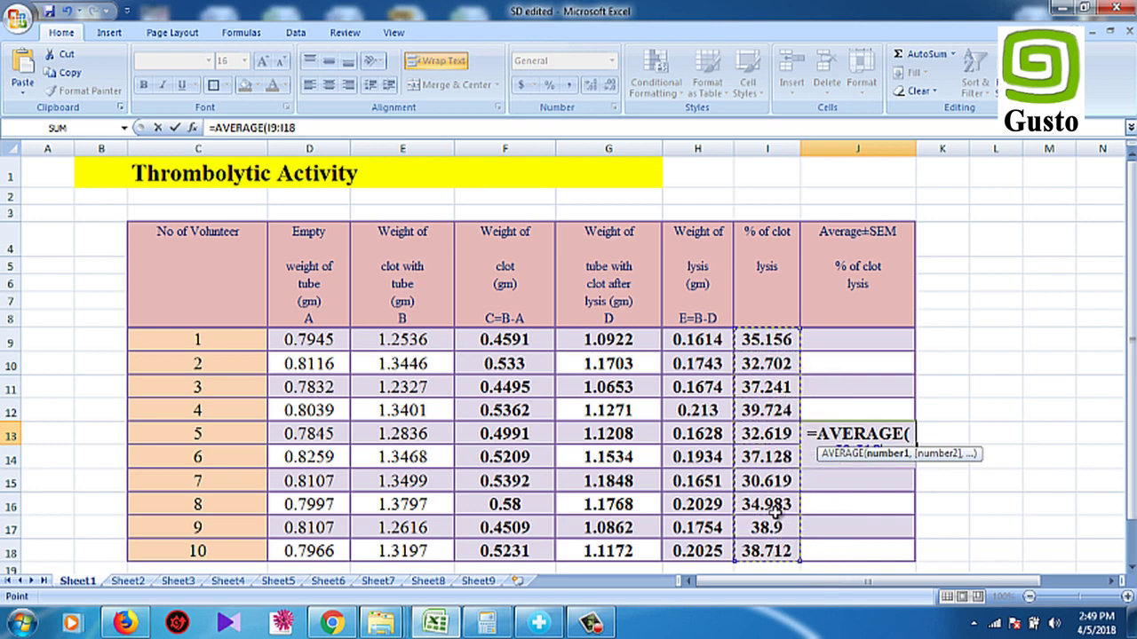
{"action": "type", "text": ")"}
{"action": "key", "text": "Return"}
{"action": "type", "text": "±"}
{"action": "key", "text": "ctrl+Return"}
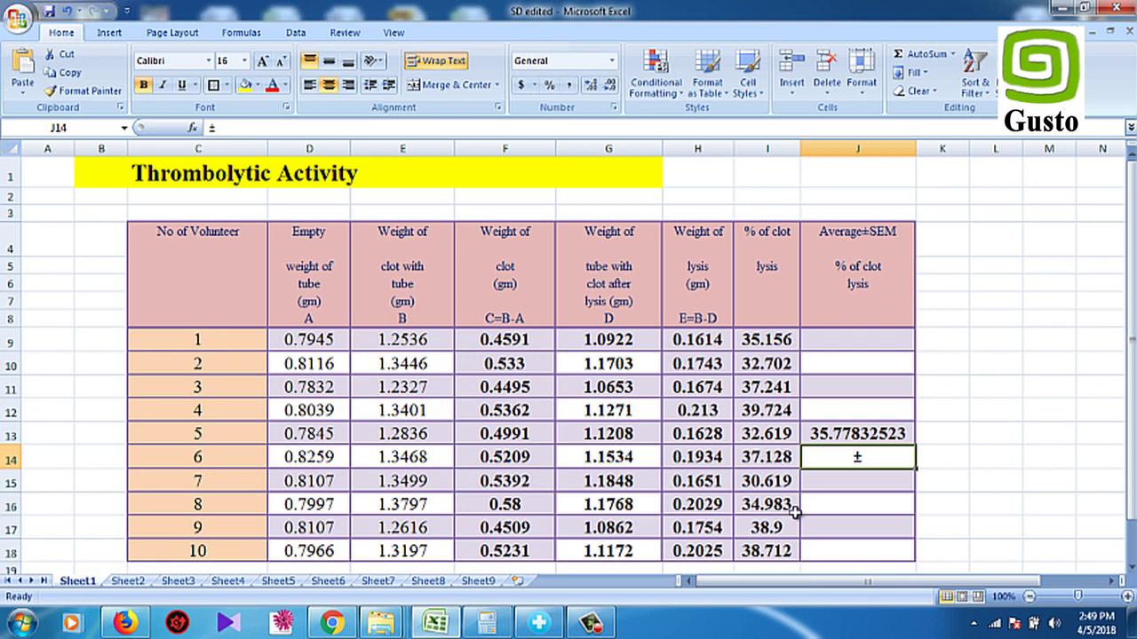
Calculate the standard error of the % of clot lysis in J15 with =STDEV(I9:I18)/SQRT(10).
{"action": "left_click", "coordinate": [851, 484]}
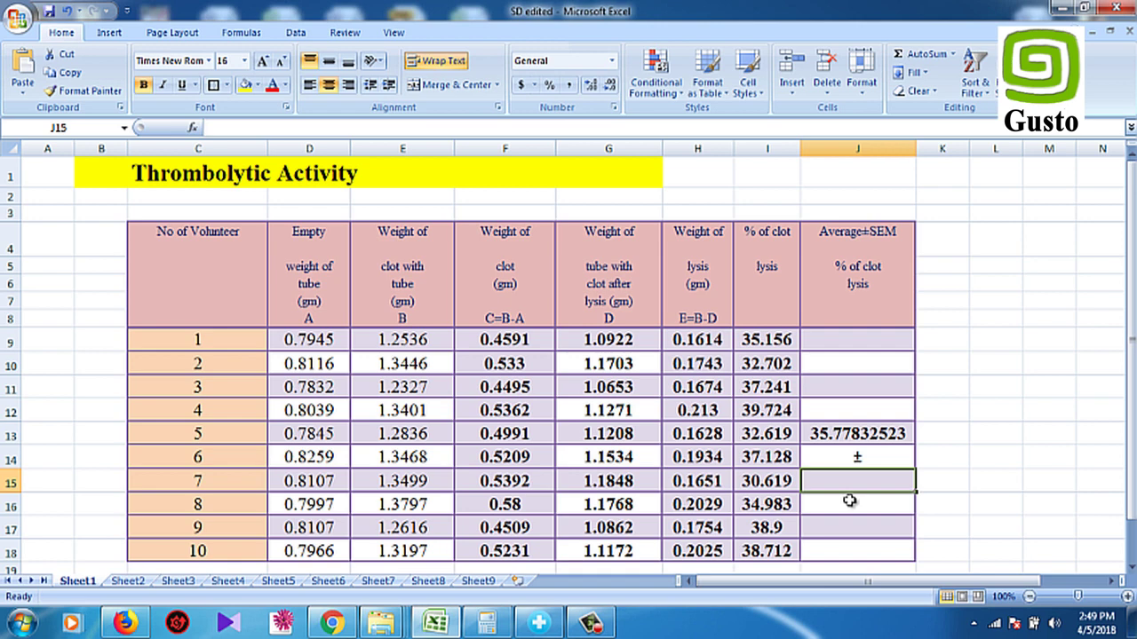
{"action": "type", "text": "="}
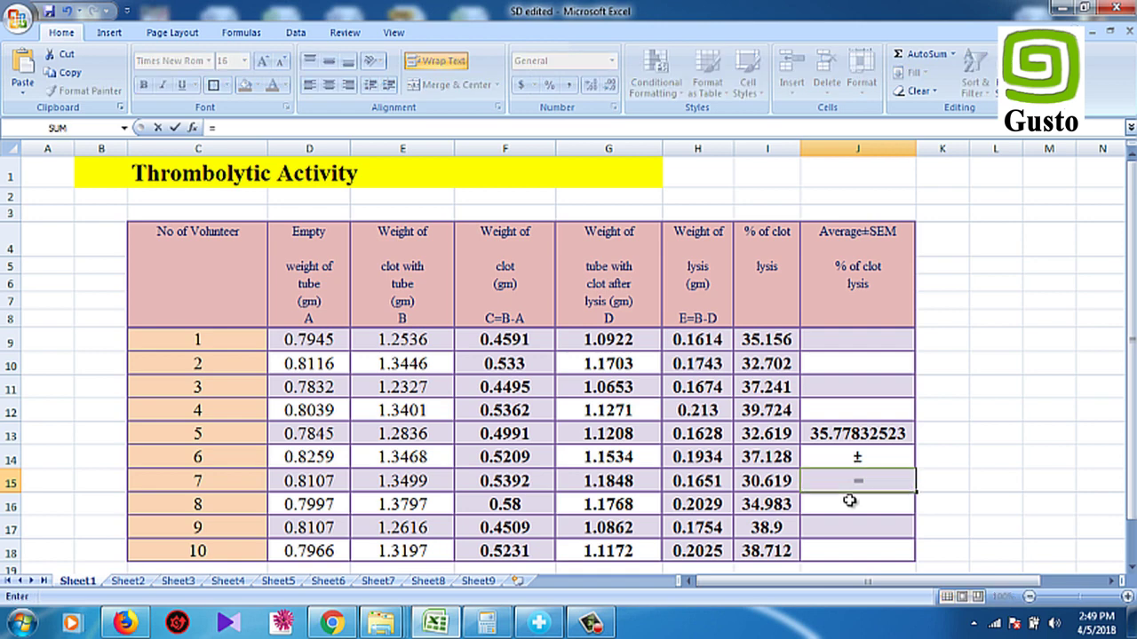
{"action": "type", "text": "st"}
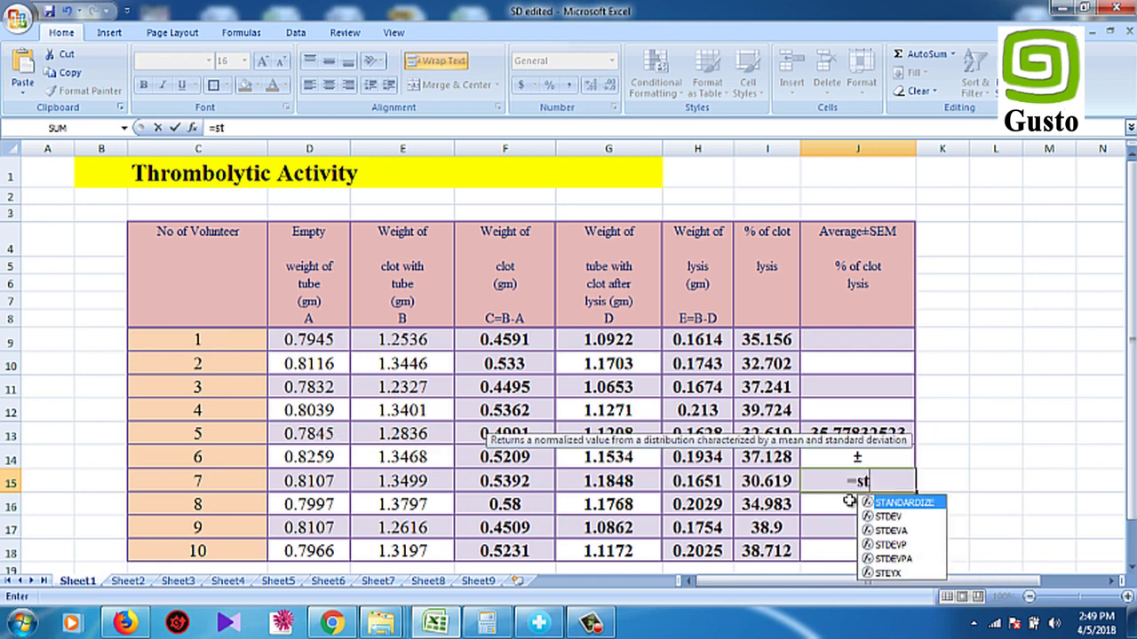
{"action": "type", "text": "dev"}
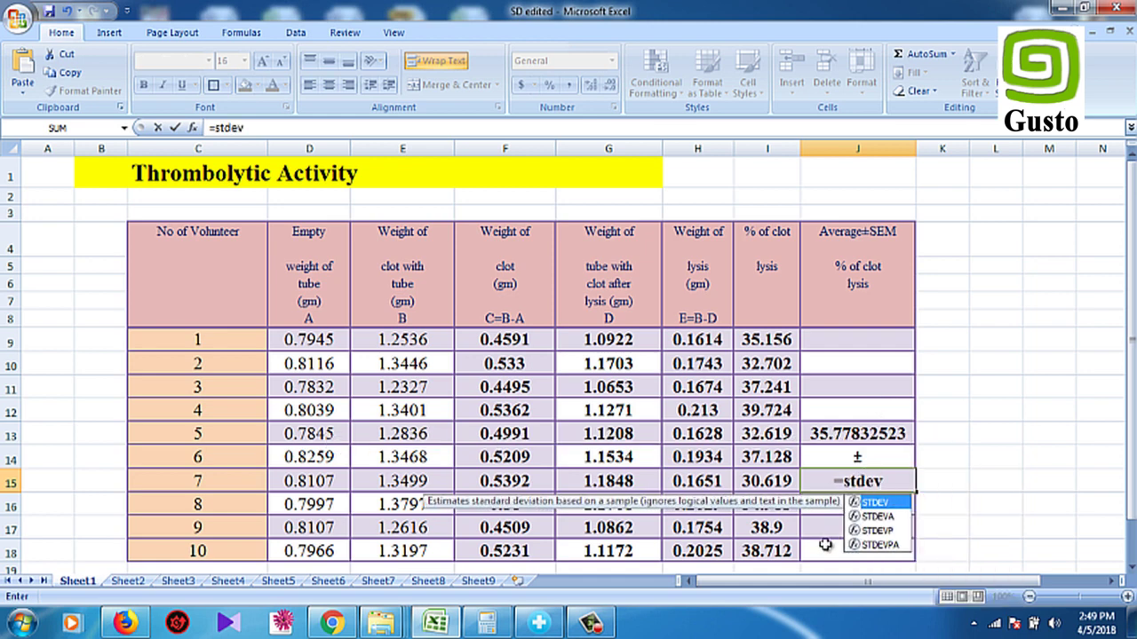
{"action": "double_click", "coordinate": [879, 503]}
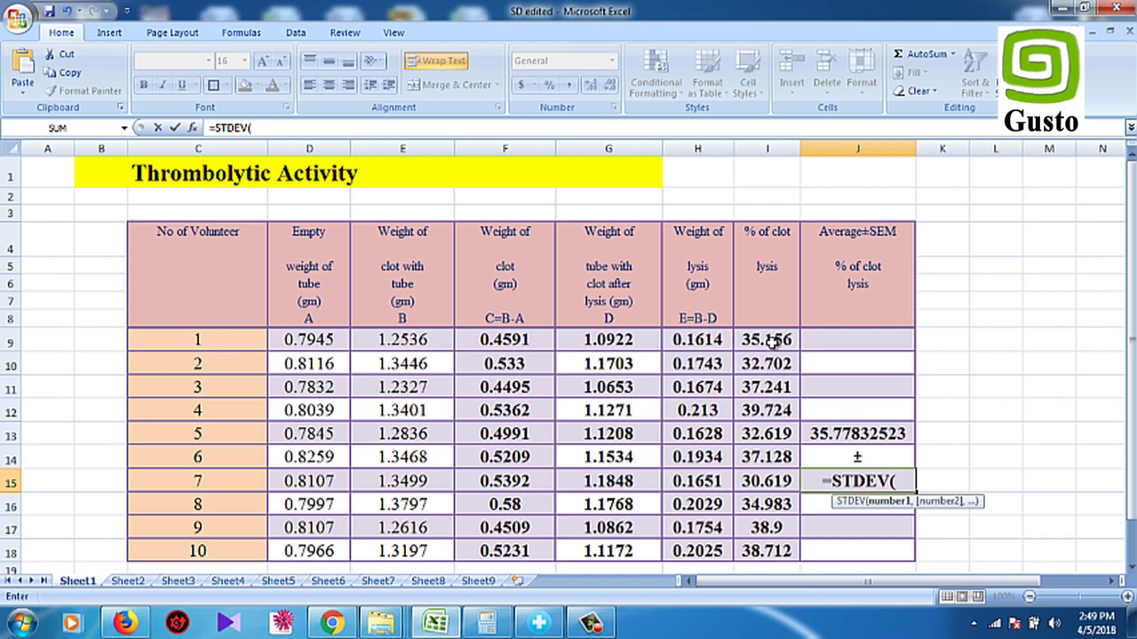
{"action": "left_click_drag", "start_coordinate": [769, 341], "coordinate": [754, 551]}
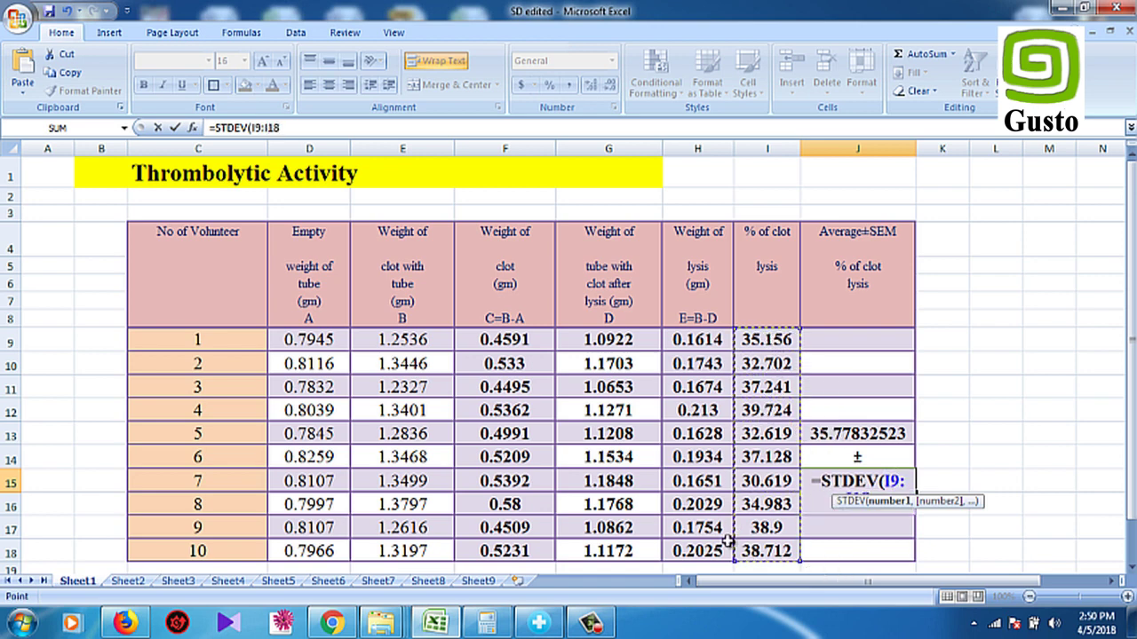
{"action": "type", "text": ")"}
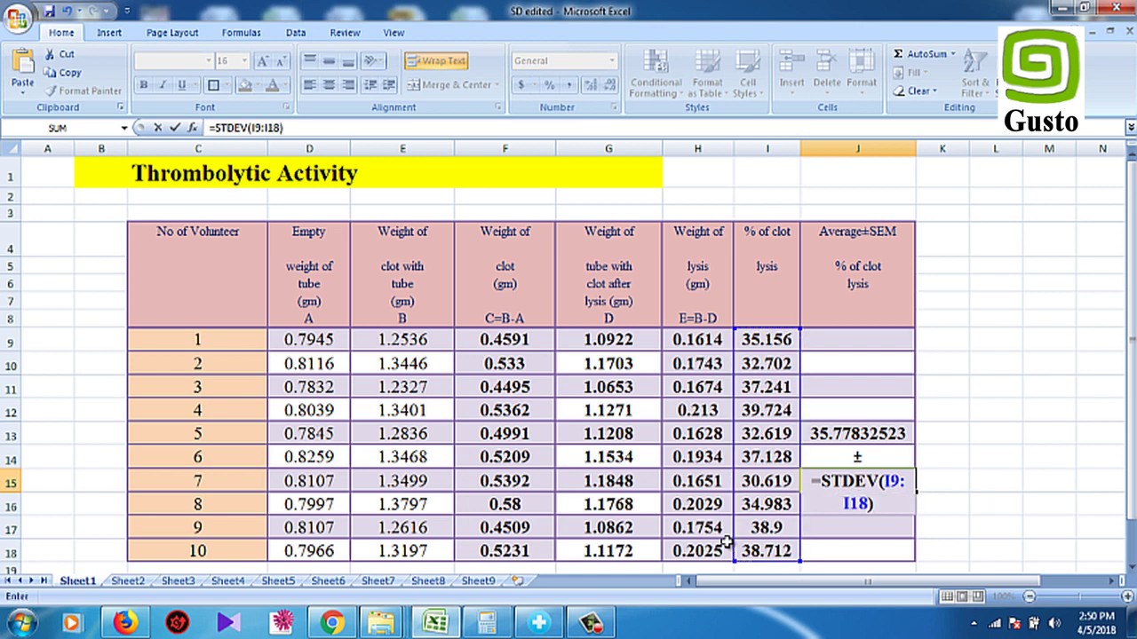
{"action": "type", "text": "/"}
{"action": "type", "text": "sqrt"}
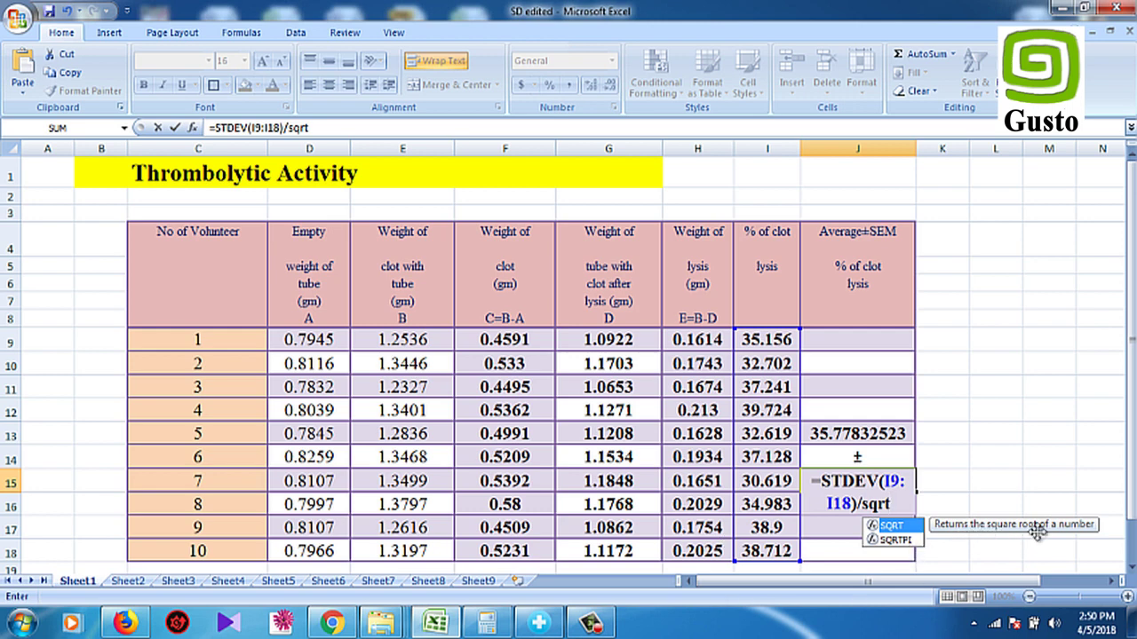
{"action": "double_click", "coordinate": [891, 527]}
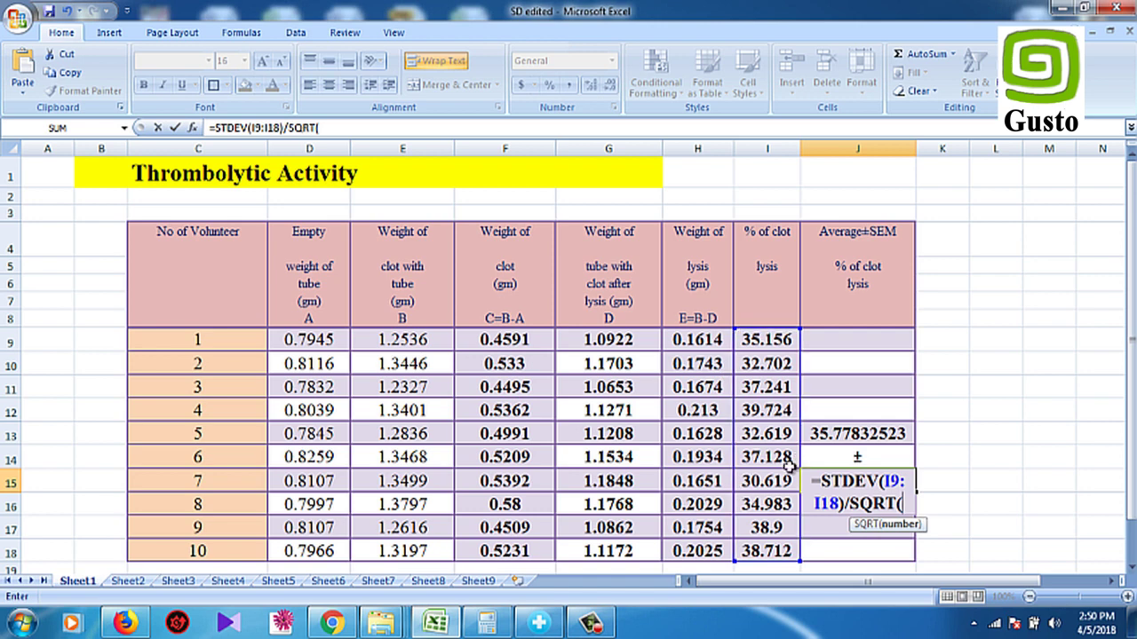
{"action": "type", "text": "10"}
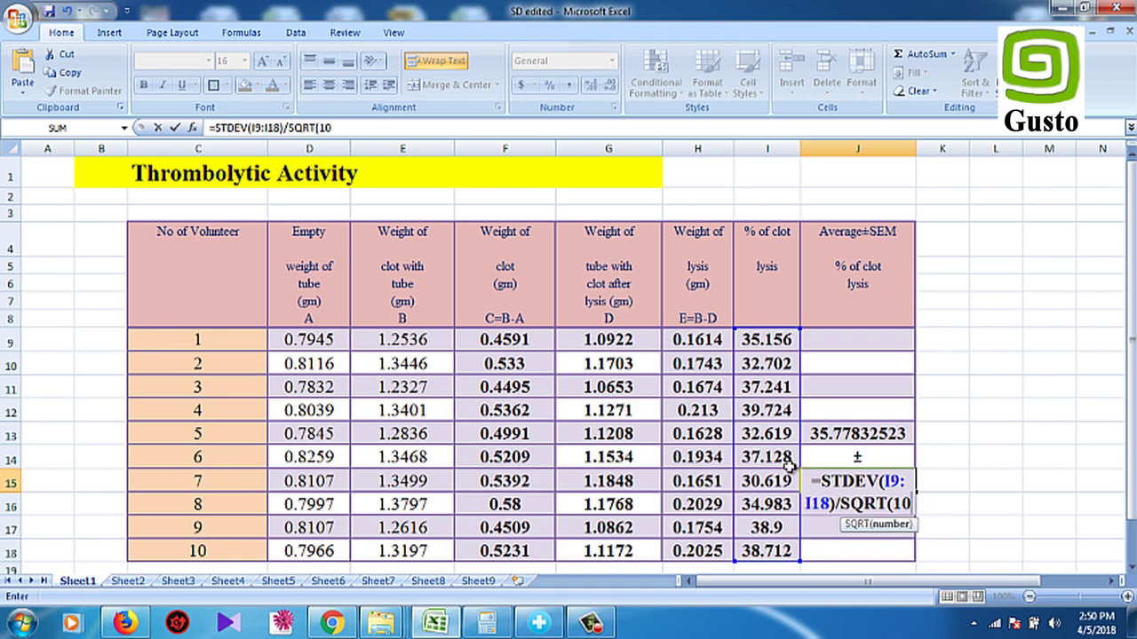
{"action": "type", "text": ")"}
{"action": "key", "text": "Return"}
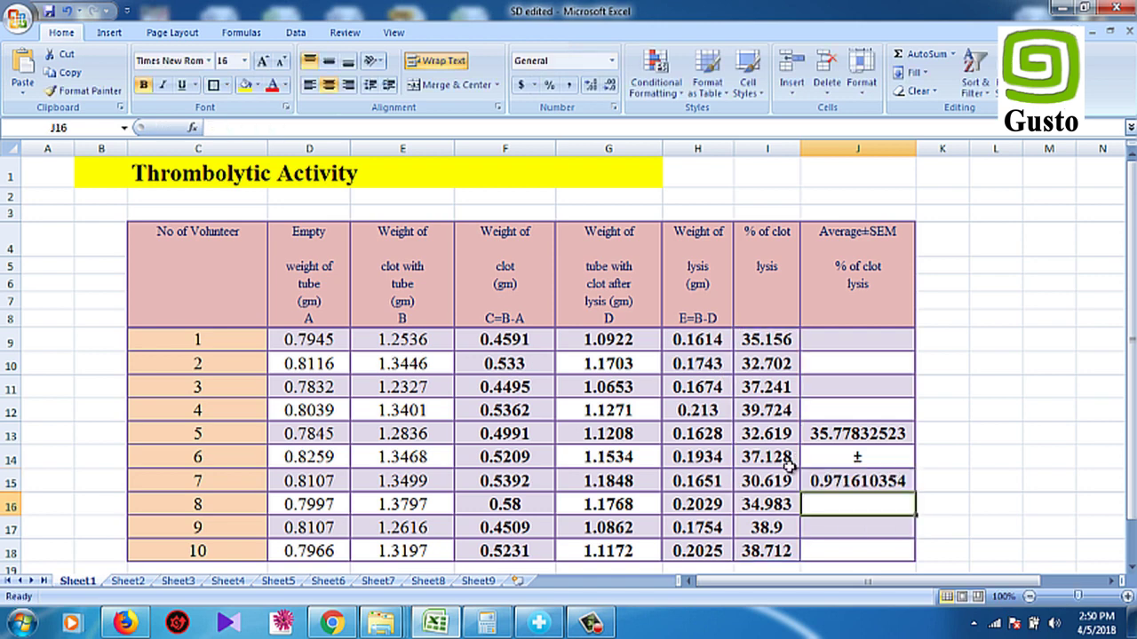